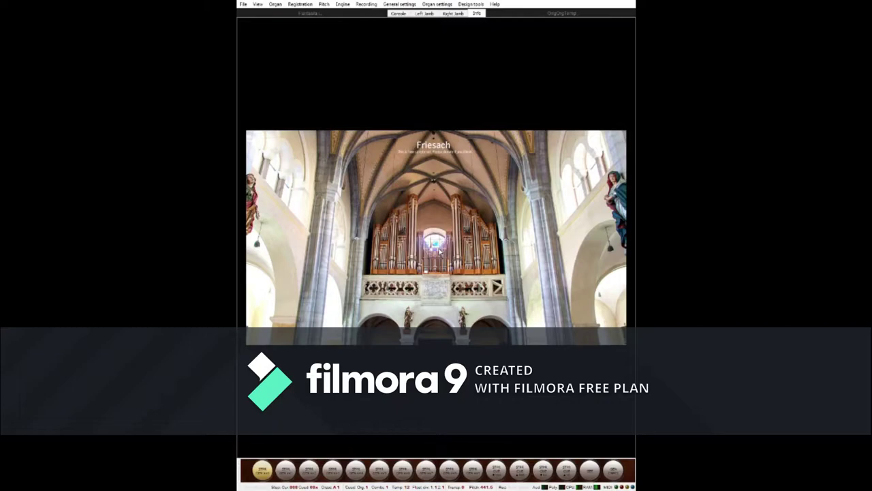
# Step: Draw the Hauptwerk Principal 8' stop, number 7, on the Eisenbarth console
pyautogui.moveTo(125, 97)
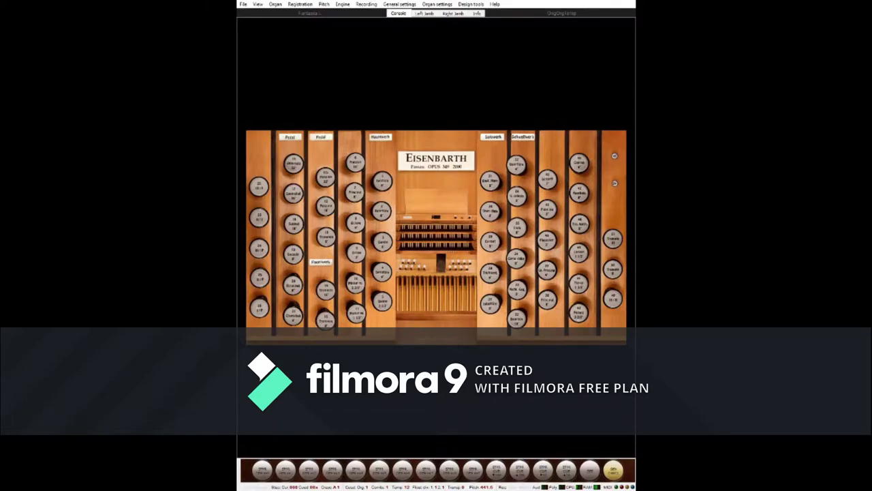
pyautogui.click(354, 192)
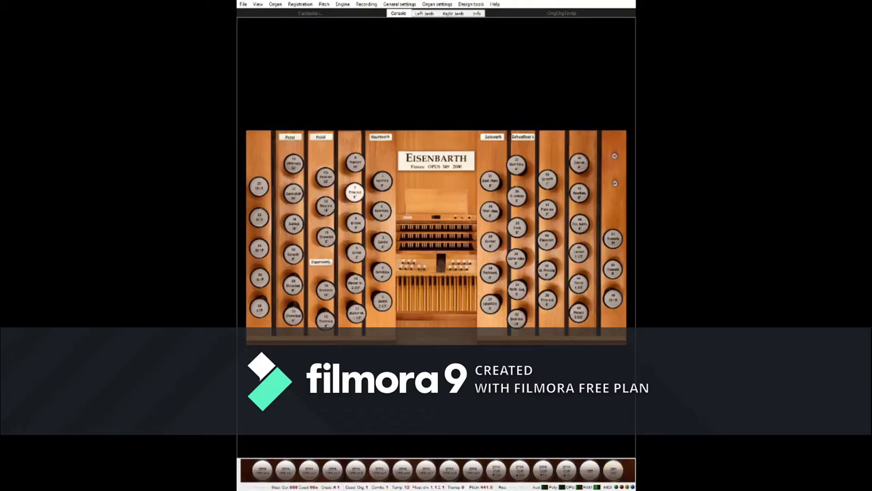
pyautogui.moveTo(133, 101)
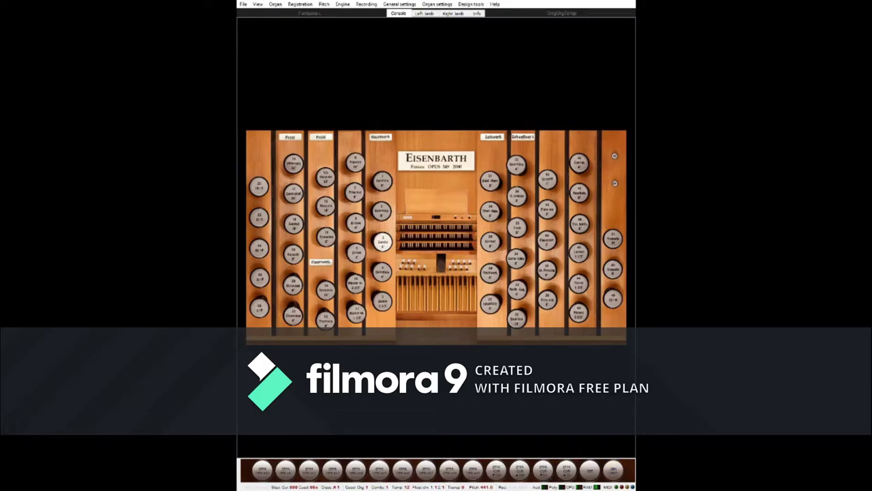
pyautogui.moveTo(725, 174)
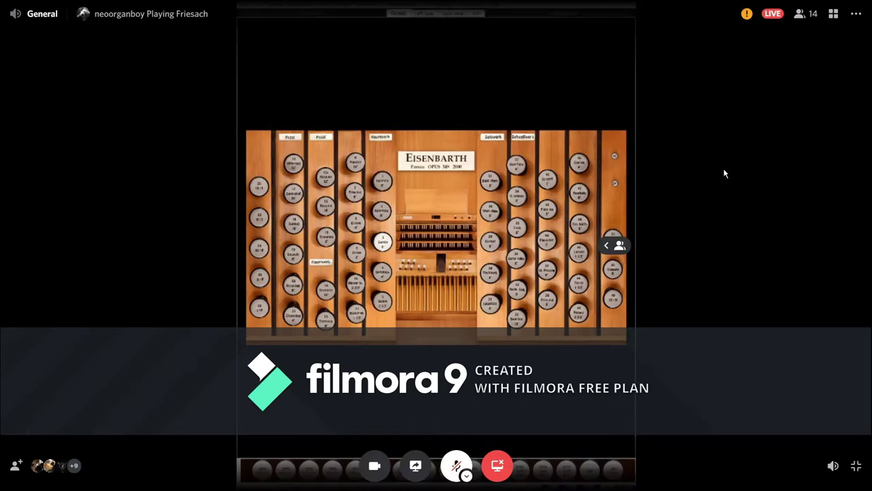
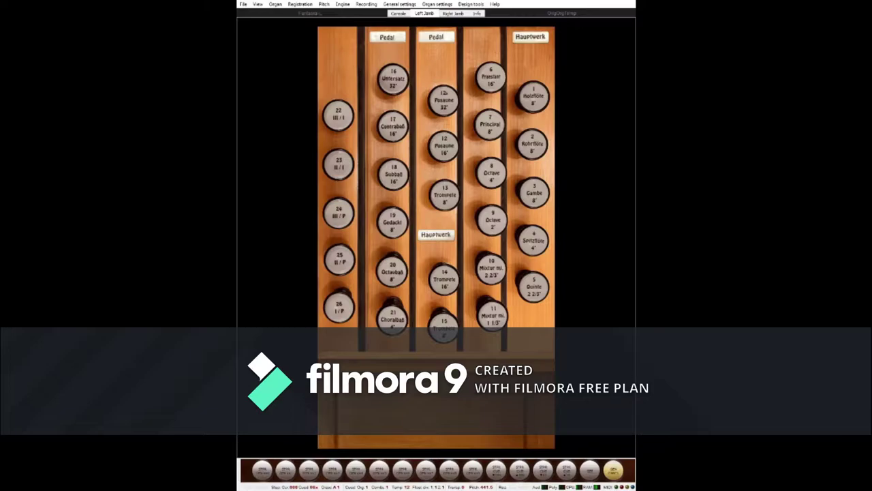
# Step: Show the right jamb and draw the Schwellwerk Viola 8' stop, number 35
pyautogui.click(453, 14)
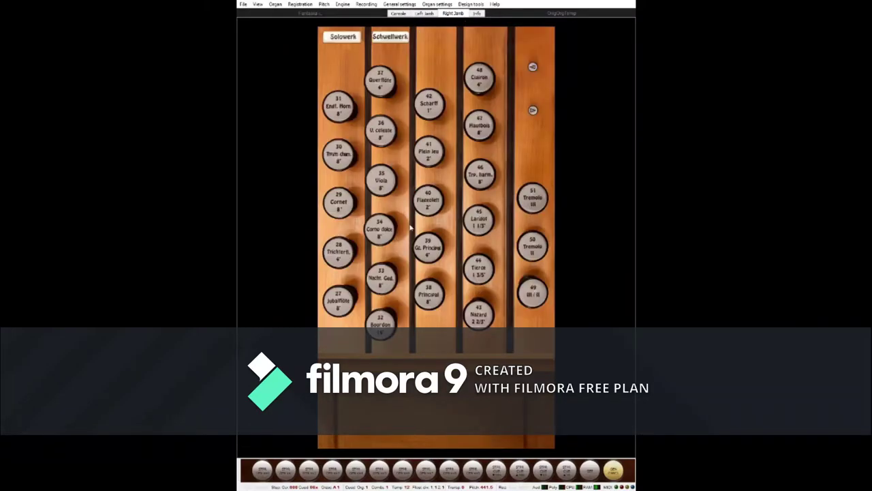
pyautogui.click(381, 181)
pyautogui.moveTo(736, 185)
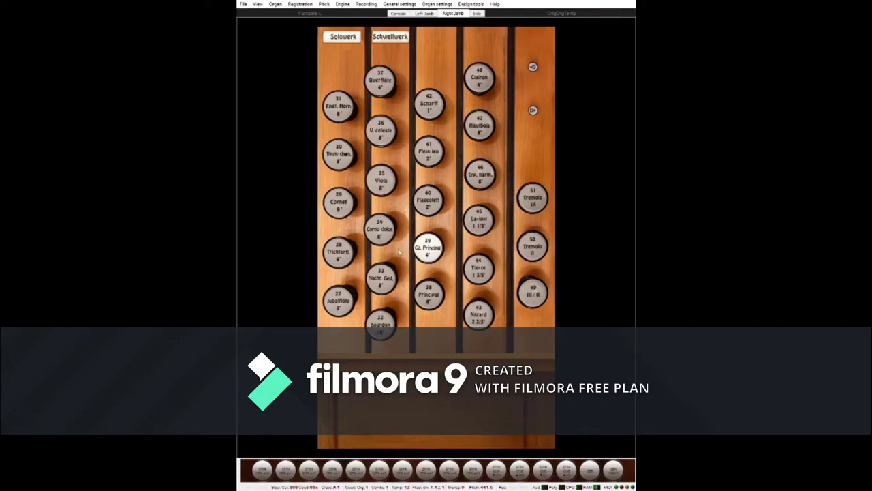
# Step: Return to the full console view and replace Schwellwerk stop 39 (4') with Principal 8', stop 38
pyautogui.click(390, 15)
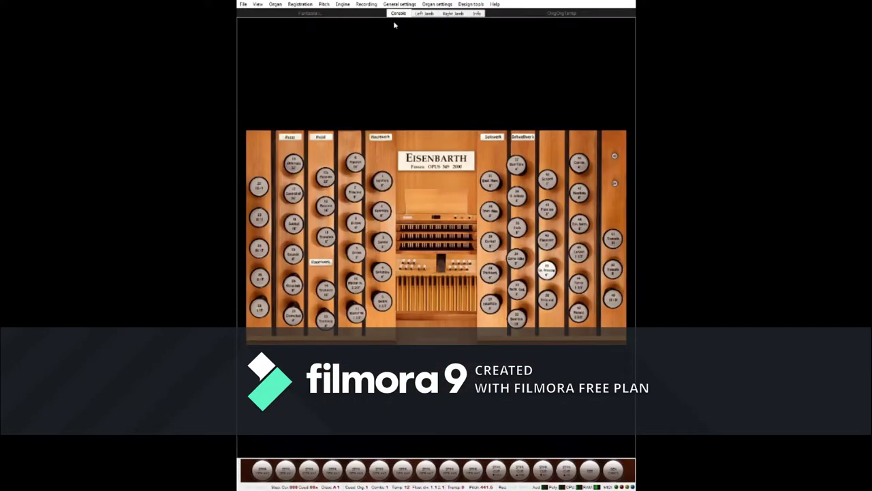
pyautogui.click(548, 272)
pyautogui.click(548, 301)
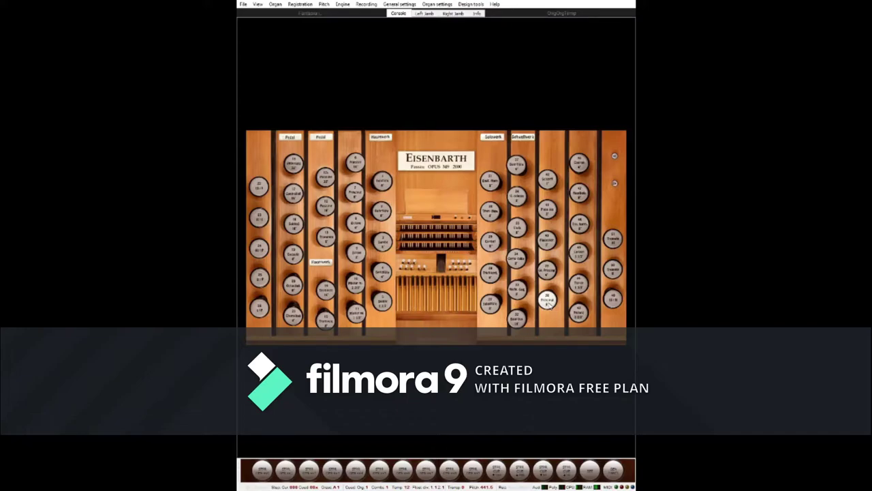
pyautogui.click(548, 302)
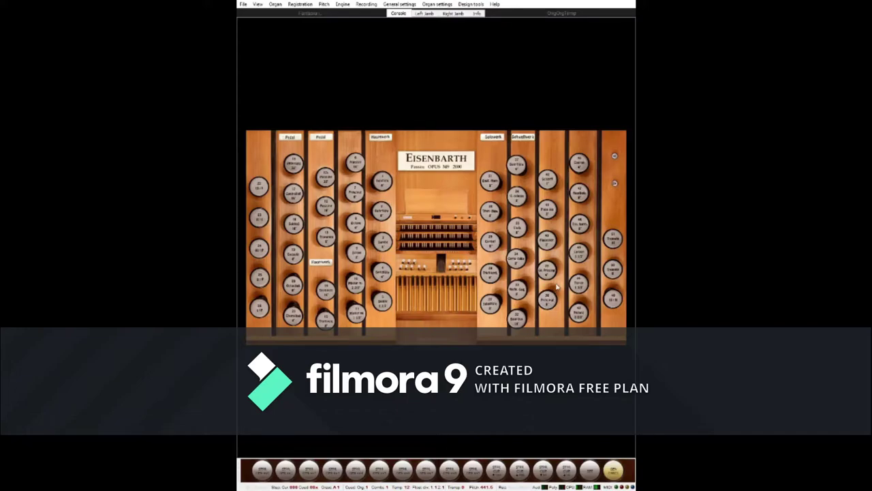
pyautogui.click(551, 302)
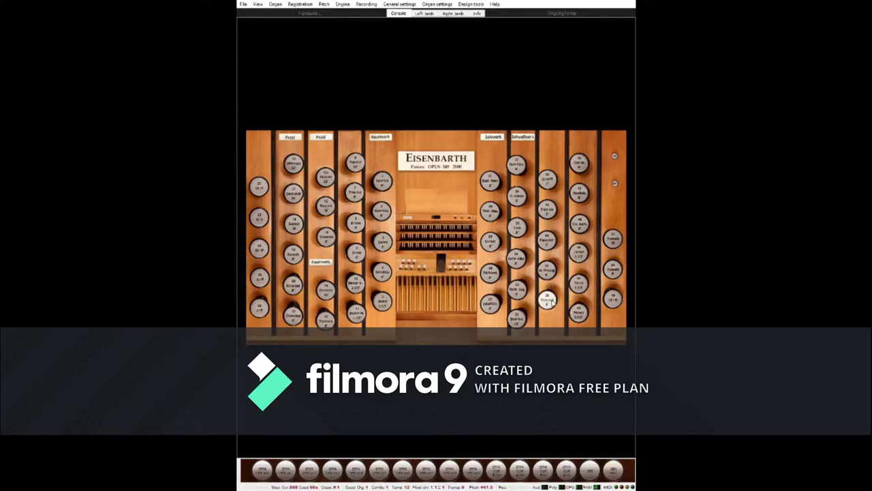
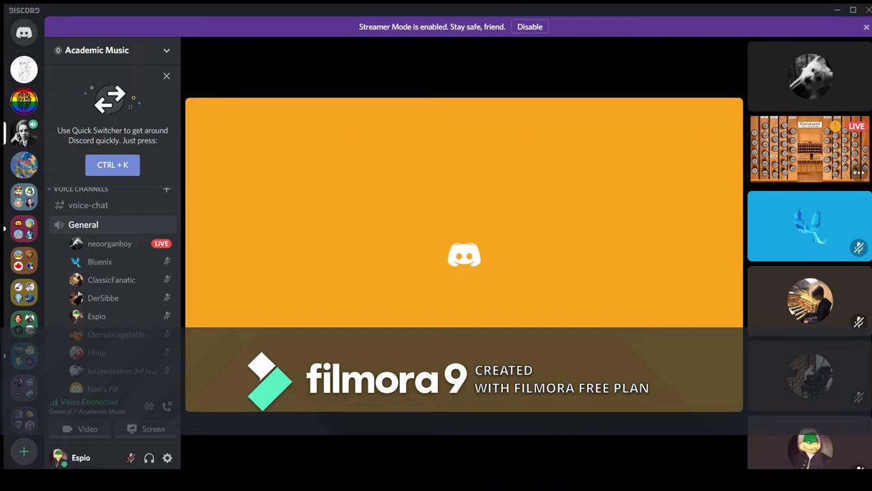
# Step: In Discord, open the live Friesach organ stream full screen and look through the voice channel's participants
pyautogui.click(783, 132)
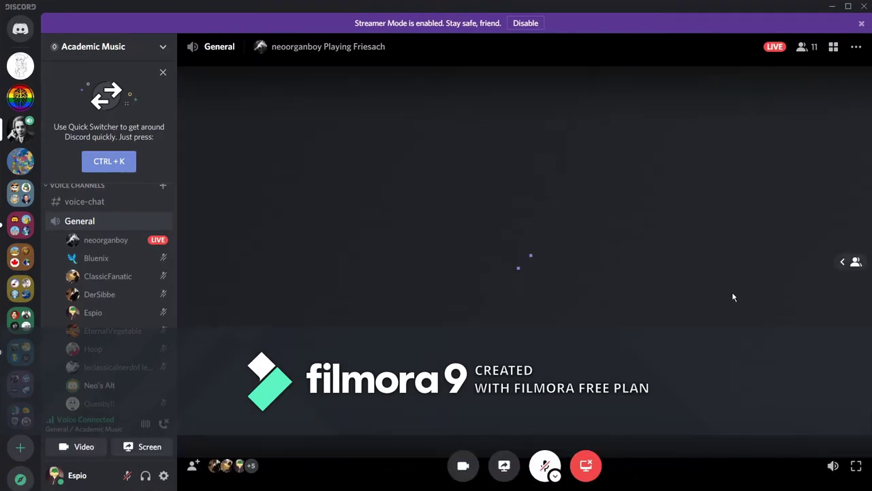
pyautogui.doubleClick(733, 297)
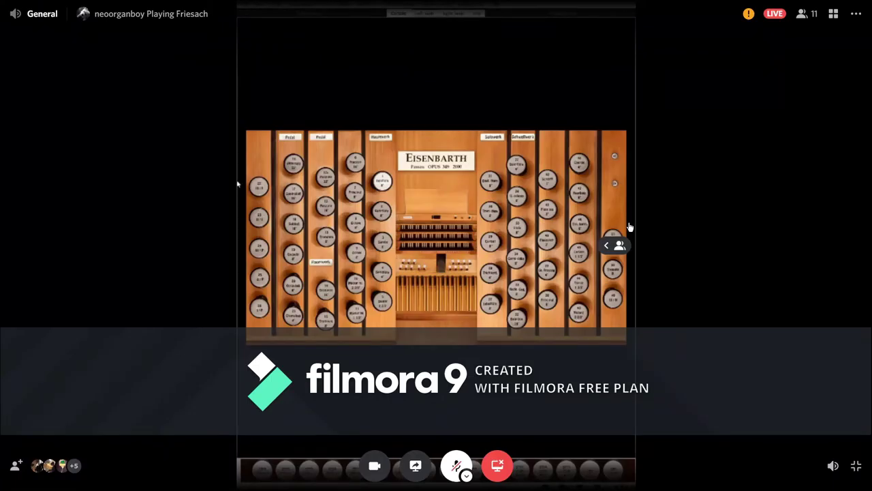
pyautogui.click(615, 245)
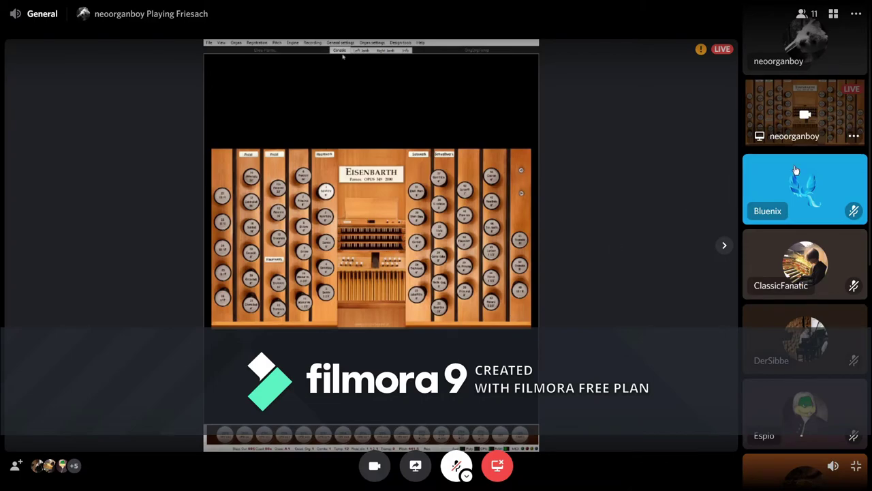
pyautogui.scroll(-5, 796, 170)
pyautogui.scroll(5, 794, 170)
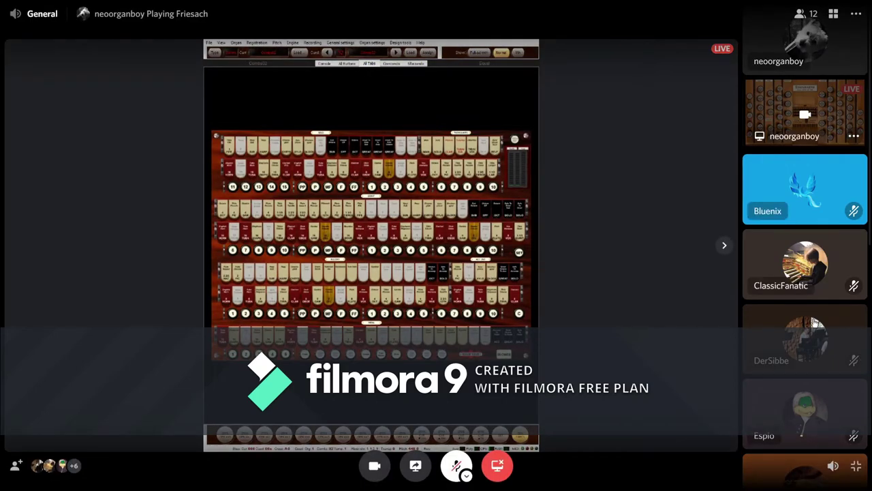
pyautogui.scroll(-5, 804, 273)
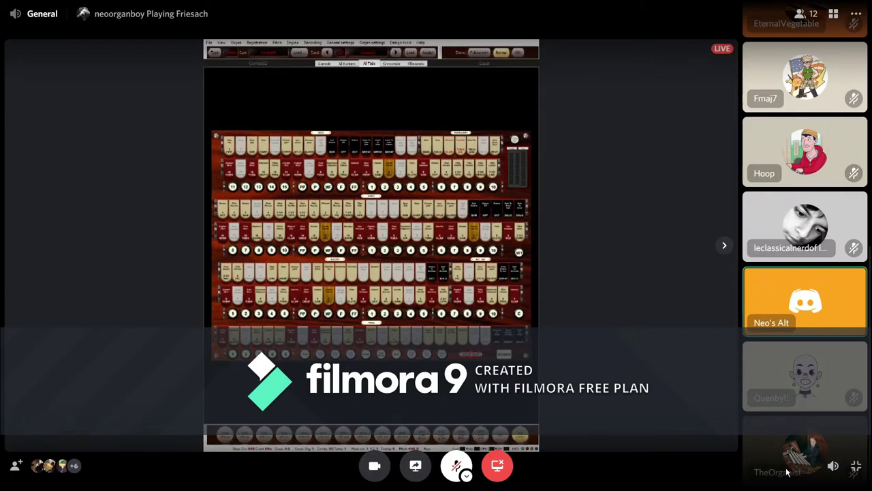
# Step: Leave the stream view with the participant strip and refocus the live organ stream full screen from the participant grid
pyautogui.click(860, 468)
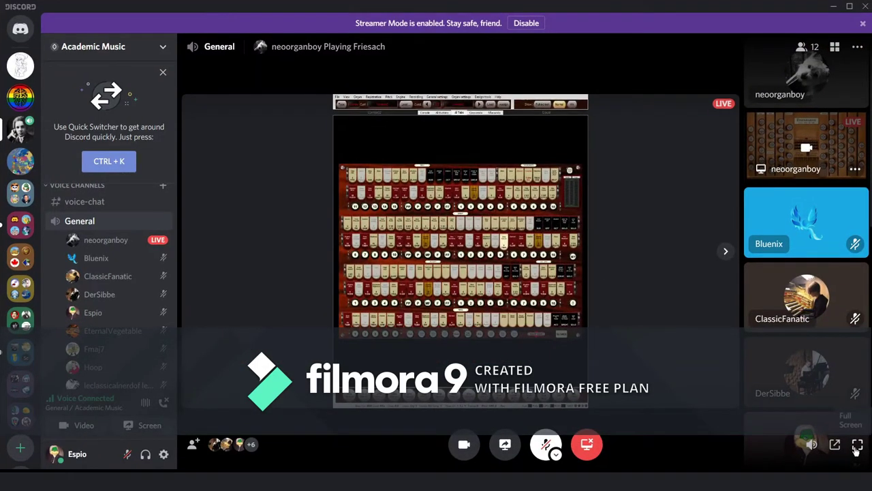
pyautogui.doubleClick(423, 327)
pyautogui.click(423, 327)
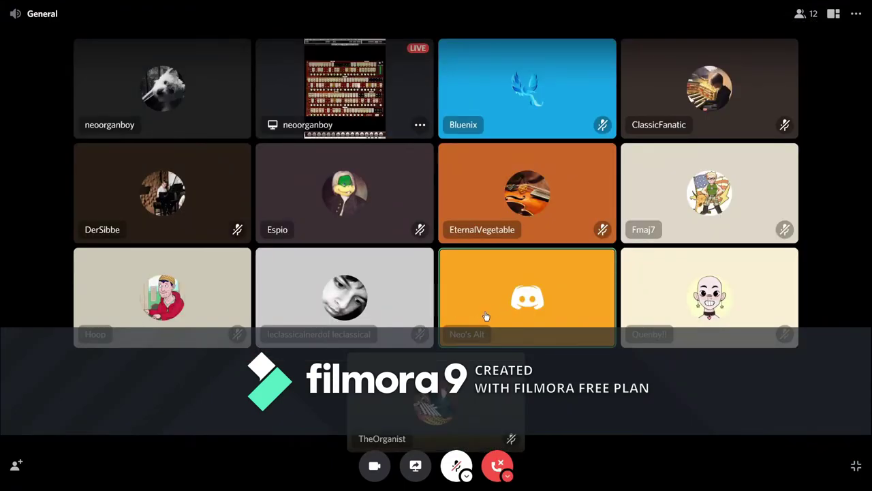
pyautogui.click(308, 92)
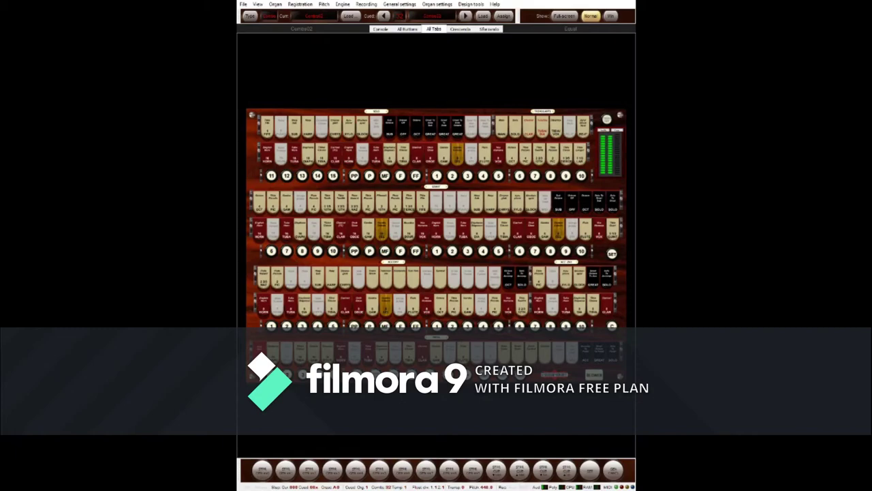
# Step: Engage the Great 8' Tibia tab on the theatre organ and show its console view
pyautogui.moveTo(756, 244)
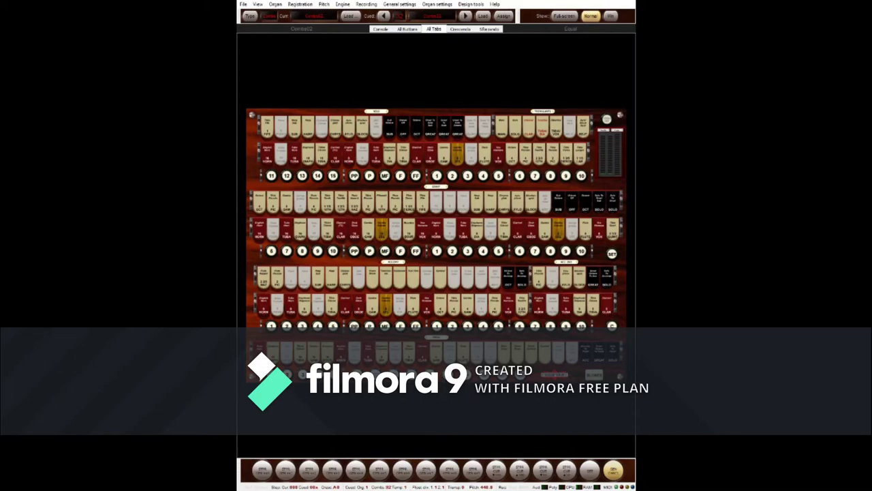
pyautogui.click(504, 238)
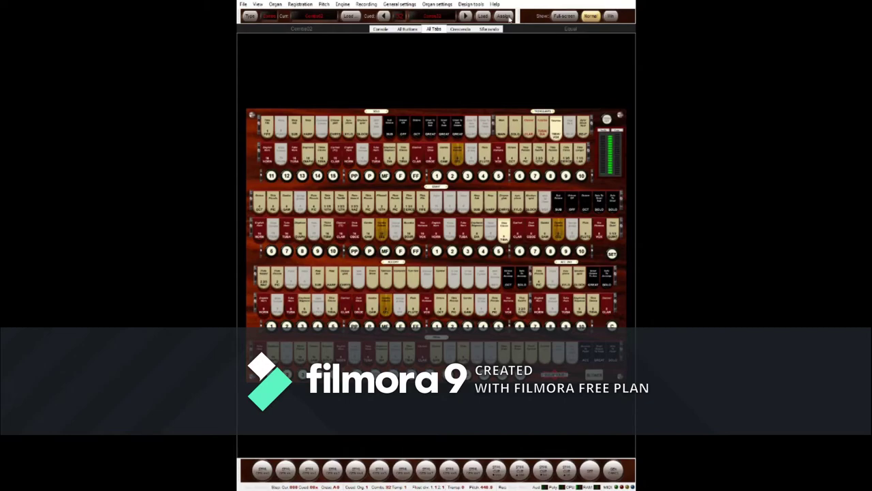
pyautogui.click(386, 30)
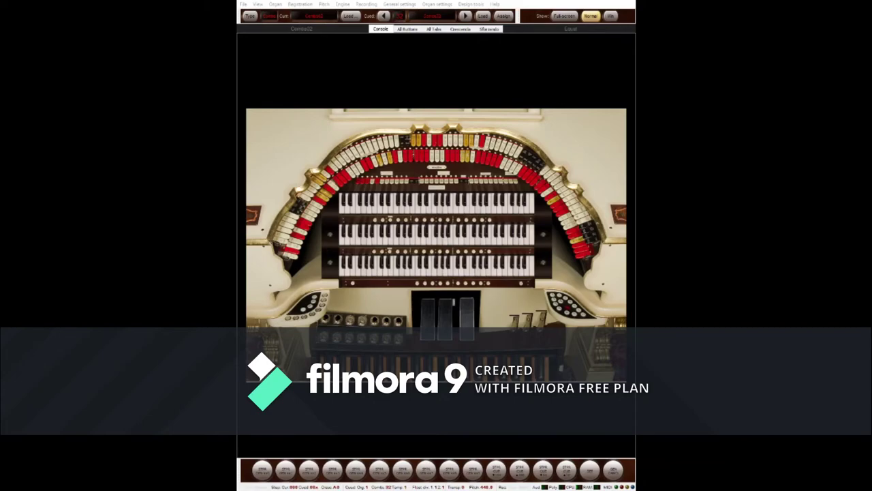
pyautogui.moveTo(735, 109)
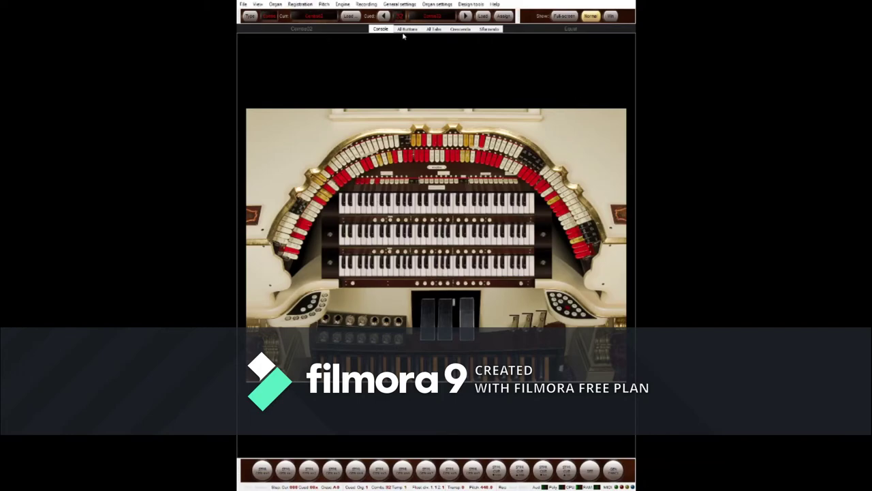
# Step: Return to the view of all stop tabs, switch off the two lit tabs in the Great's upper row, and engage the Vox tremulant
pyautogui.click(435, 29)
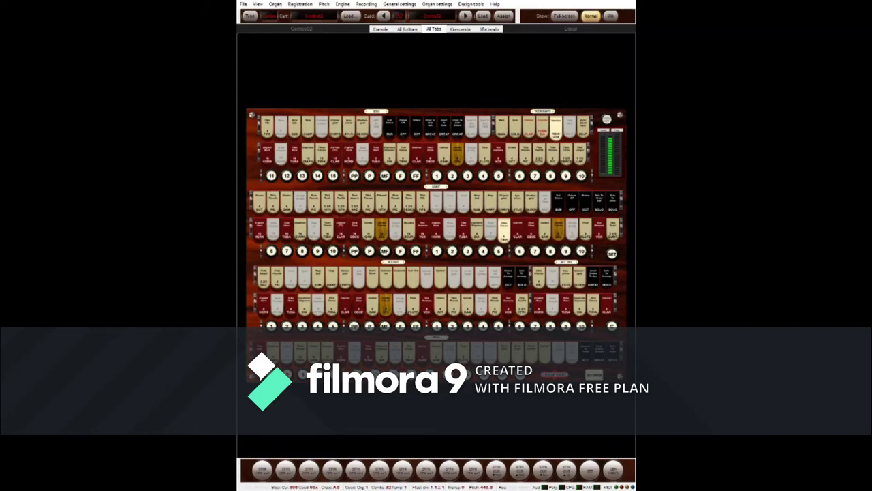
pyautogui.moveTo(735, 110)
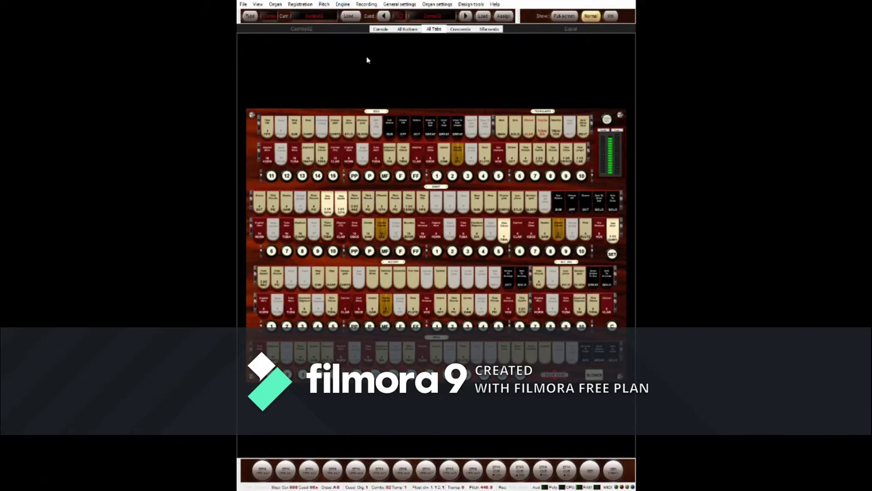
pyautogui.click(331, 206)
pyautogui.click(340, 208)
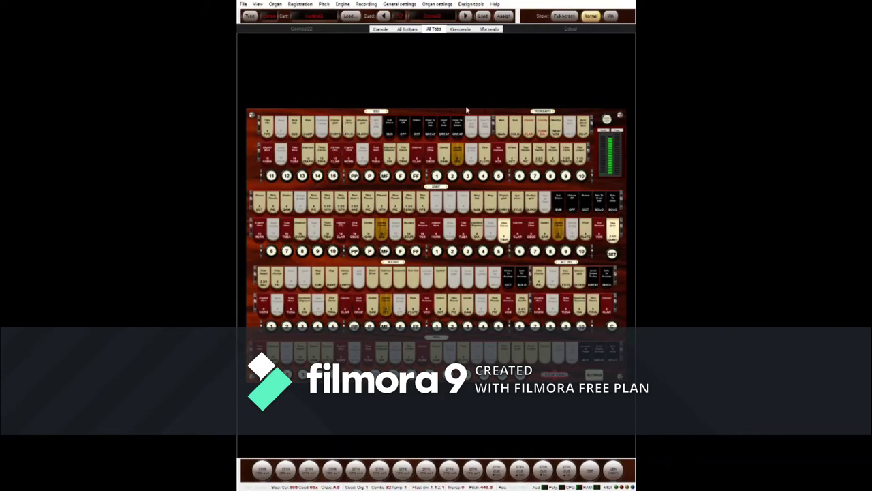
pyautogui.click(558, 129)
pyautogui.moveTo(742, 42)
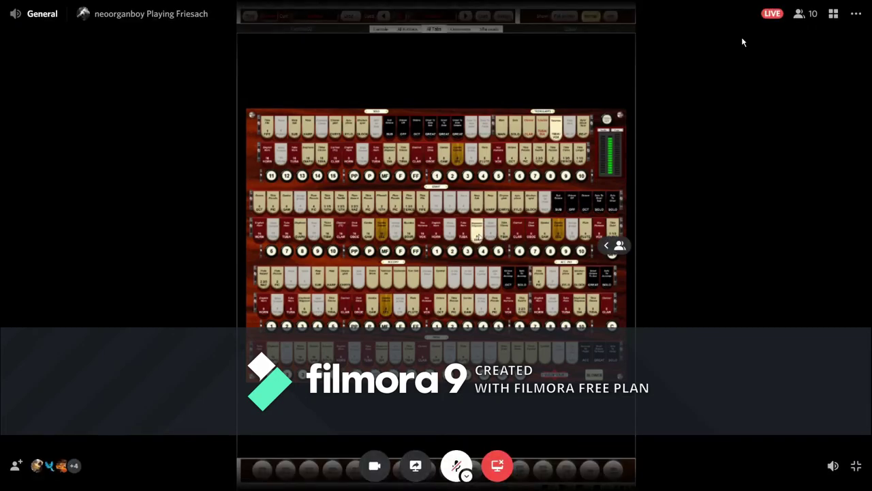
# Step: Check the console and all-buttons views, return to the view of all stop tabs, and switch off the lit Great 8' tab
pyautogui.click(381, 31)
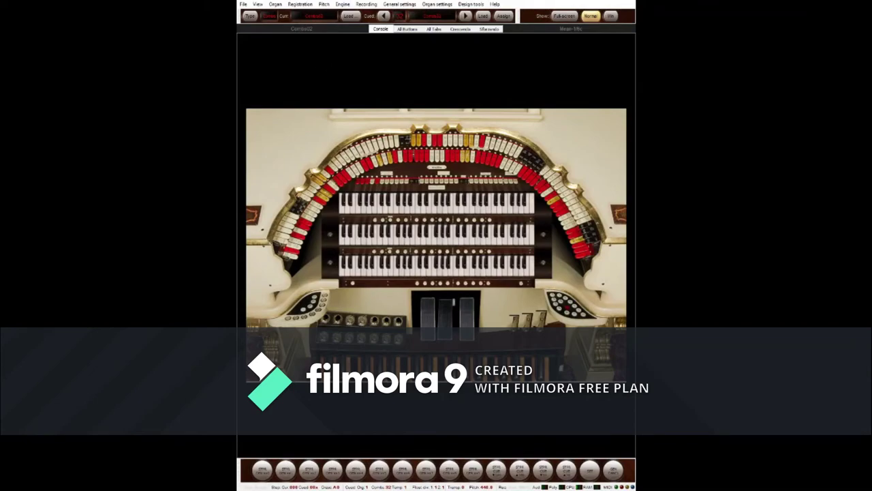
pyautogui.click(409, 29)
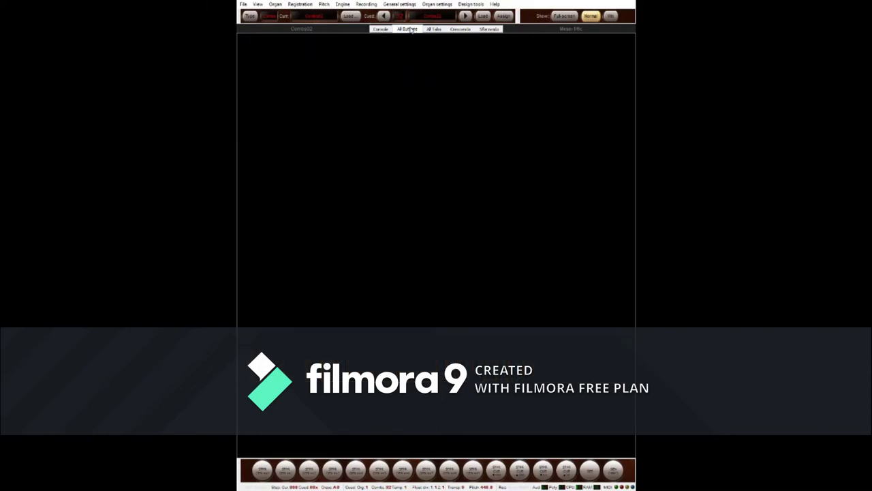
pyautogui.click(436, 31)
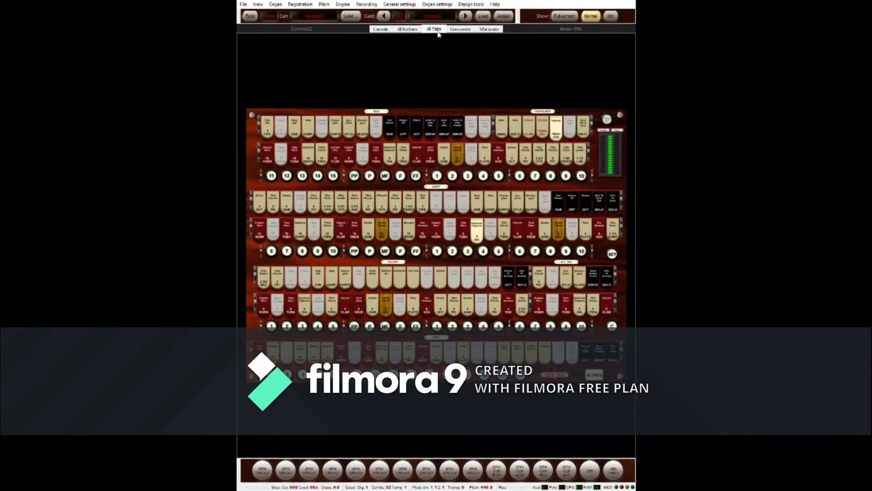
pyautogui.click(479, 234)
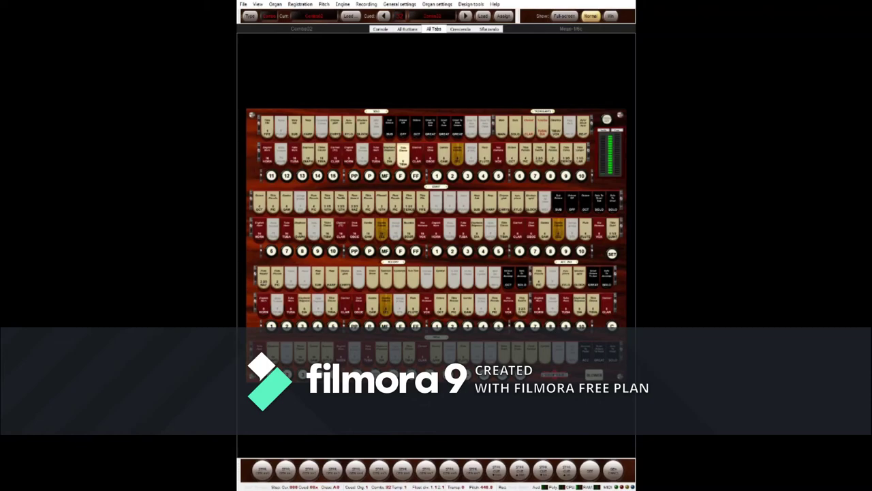
# Step: Switch off the lit Solo Tibia tab and clear the registration with the general cancel
pyautogui.click(525, 155)
pyautogui.click(403, 155)
pyautogui.click(614, 471)
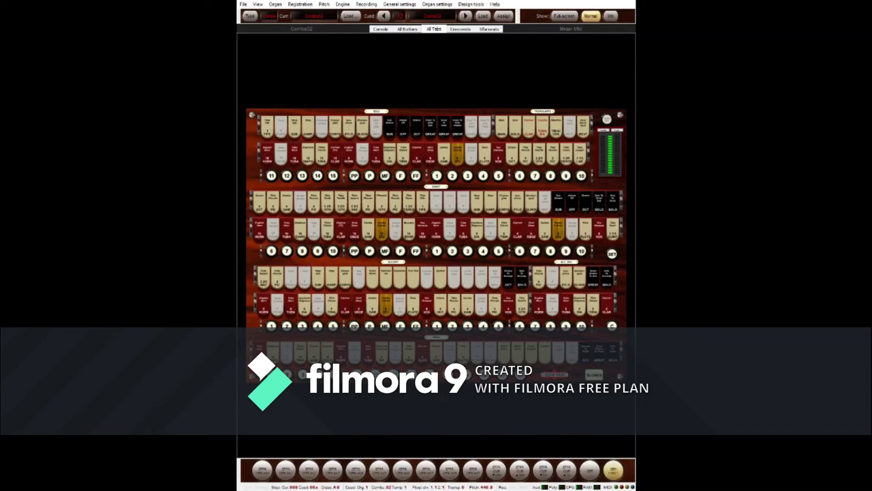
# Step: Engage the 8' Vox tabs in the Solo and Accompaniment divisions, and the Solo 8' Clarinet tab
pyautogui.click(498, 156)
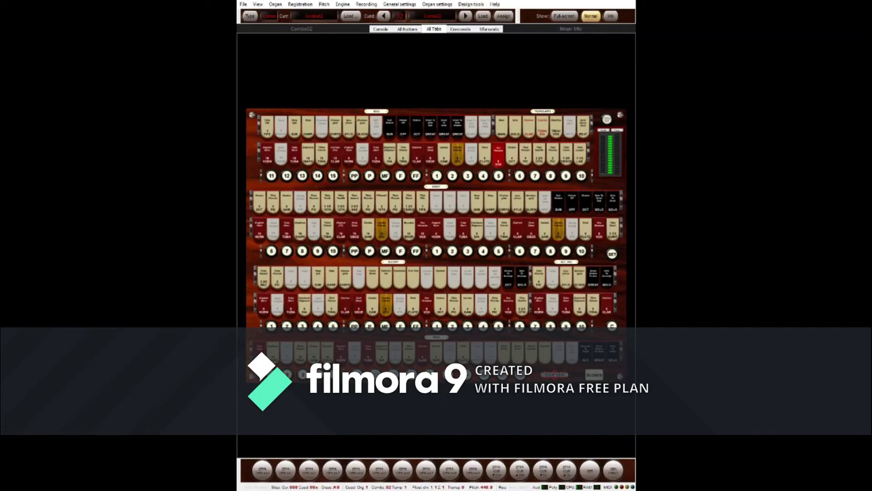
pyautogui.click(508, 307)
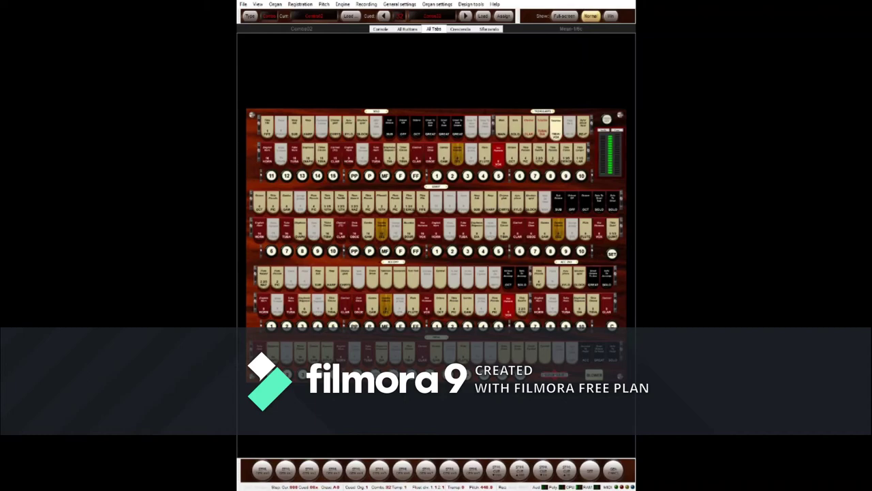
pyautogui.click(416, 133)
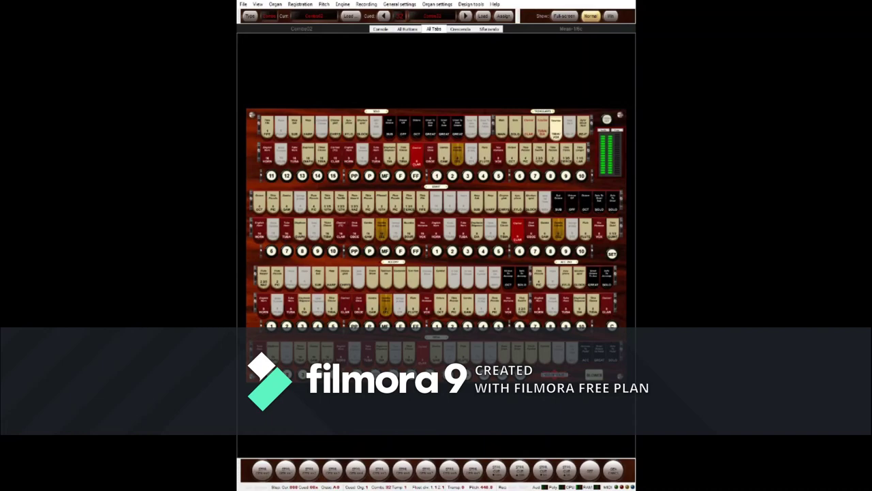
pyautogui.moveTo(744, 43)
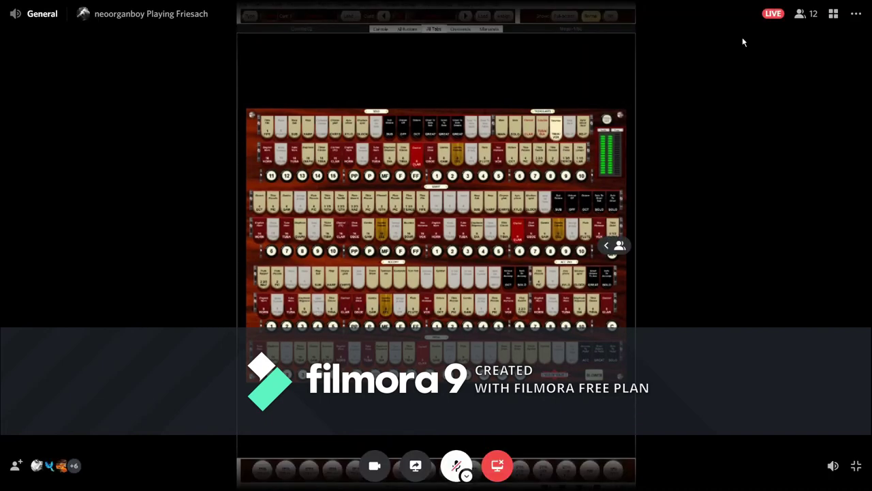